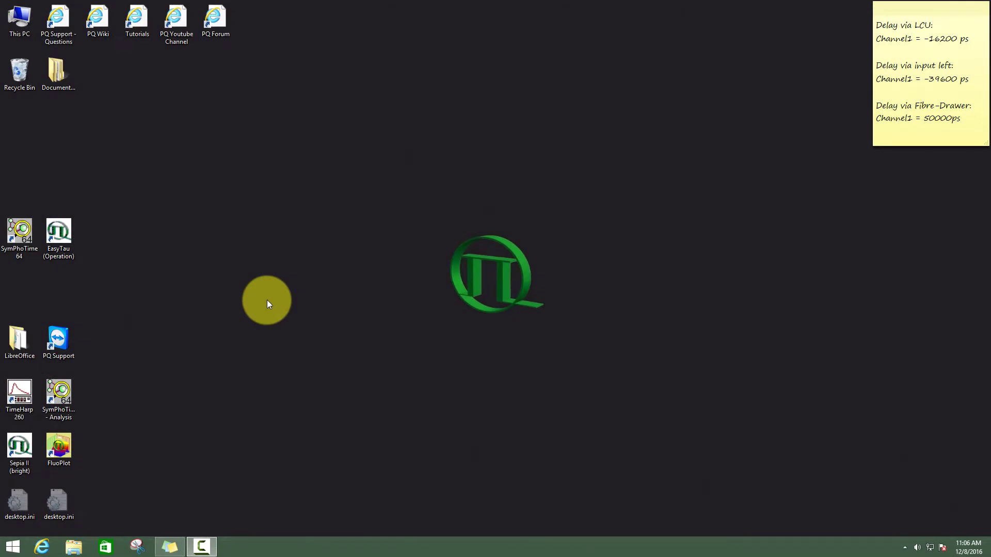
# Launch EasyTau and then SymPhoTime 64 from their desktop icons
pyautogui.doubleClick(66, 226)
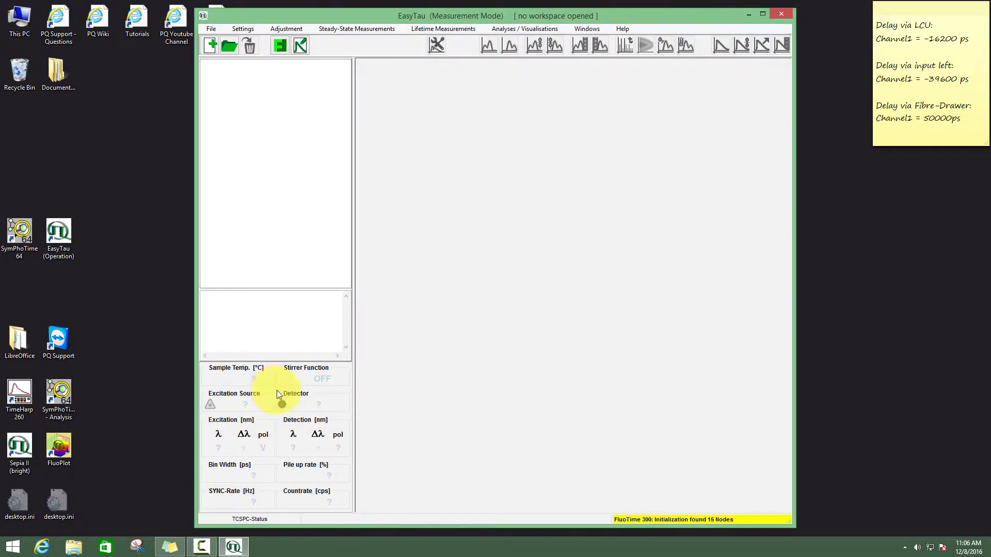
pyautogui.click(18, 235)
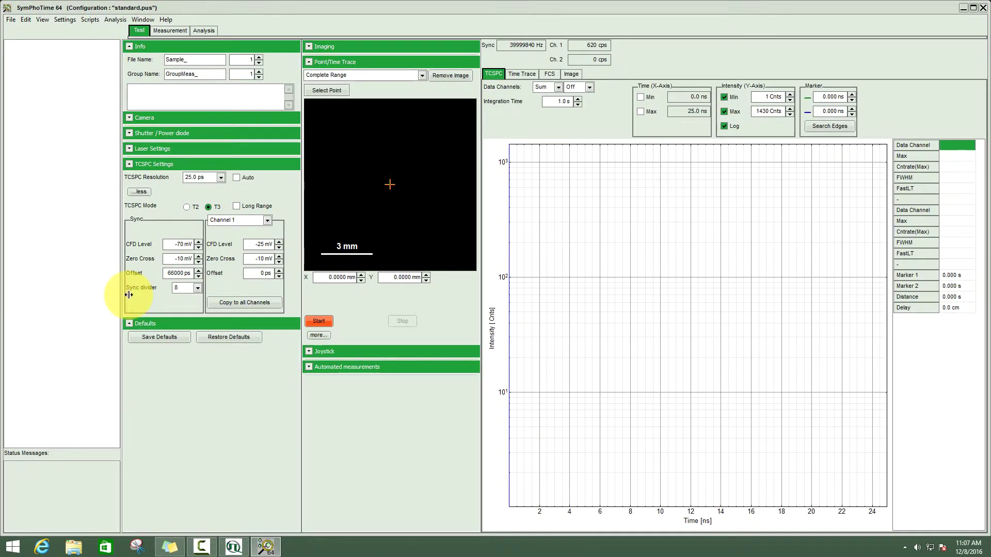
# Reopen the documentation.sptw workspace from the File menu's recent list
pyautogui.click(10, 19)
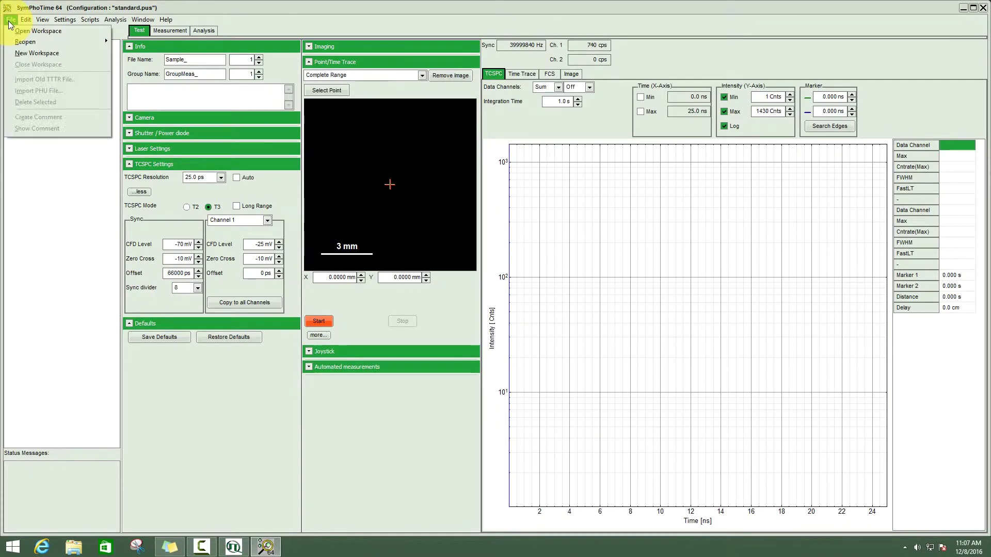
pyautogui.moveTo(19, 42)
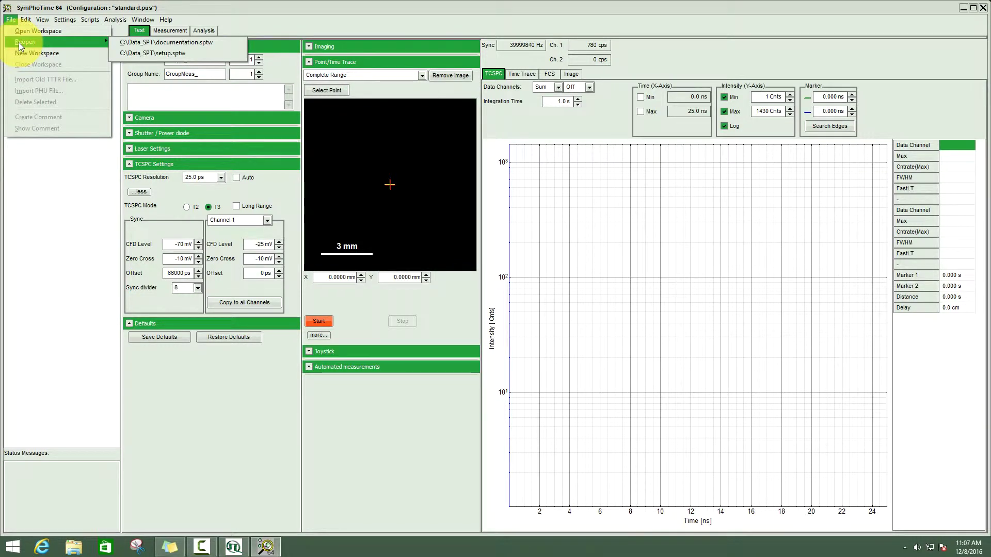
pyautogui.click(179, 42)
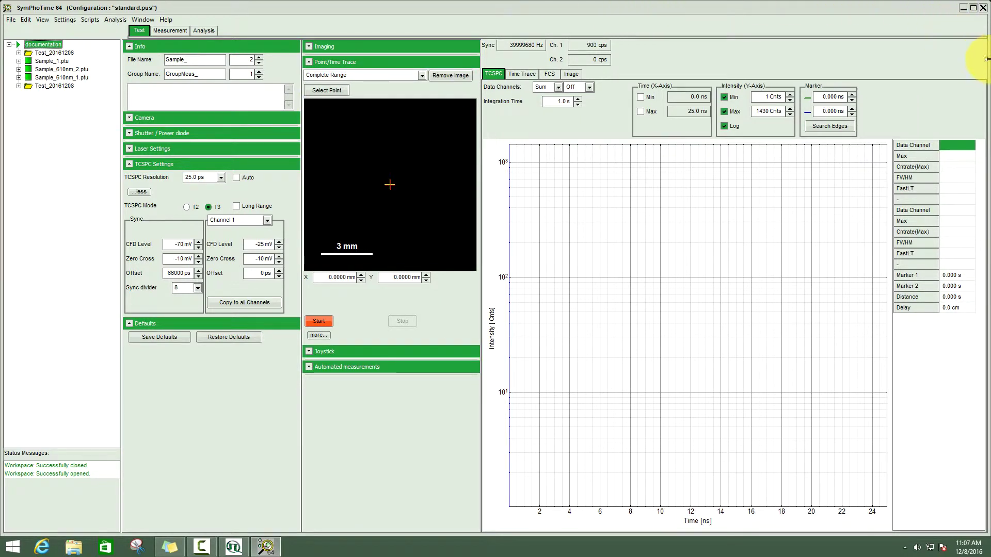
# Narrow and shift the SymPhoTime window so the desktop icons show on its left
pyautogui.moveTo(986, 59); pyautogui.dragTo(929, 60)
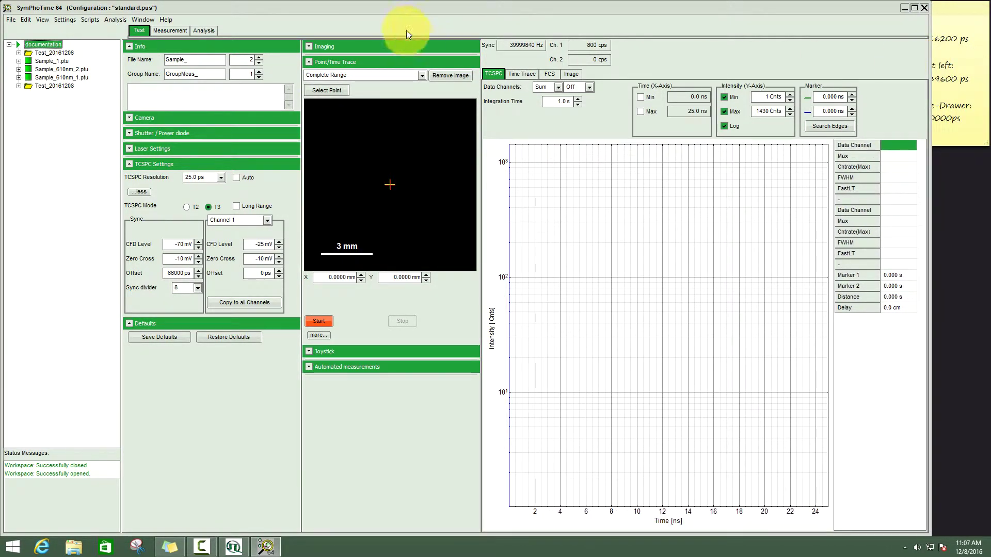
pyautogui.moveTo(376, 6); pyautogui.dragTo(434, 7)
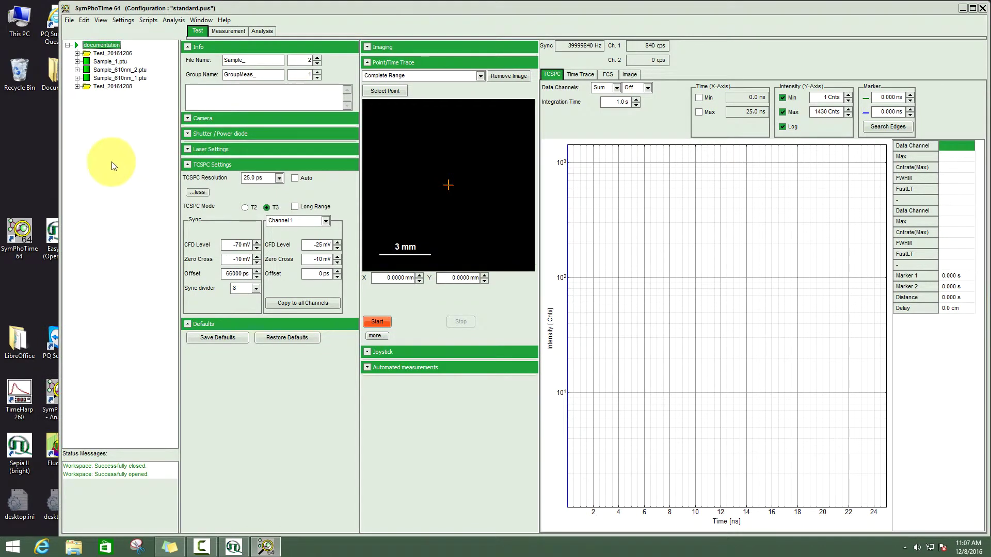
pyautogui.moveTo(62, 155); pyautogui.dragTo(111, 156)
# Move EasyTau to the left of the screen and open its Customized Measurement window
pyautogui.click(232, 547)
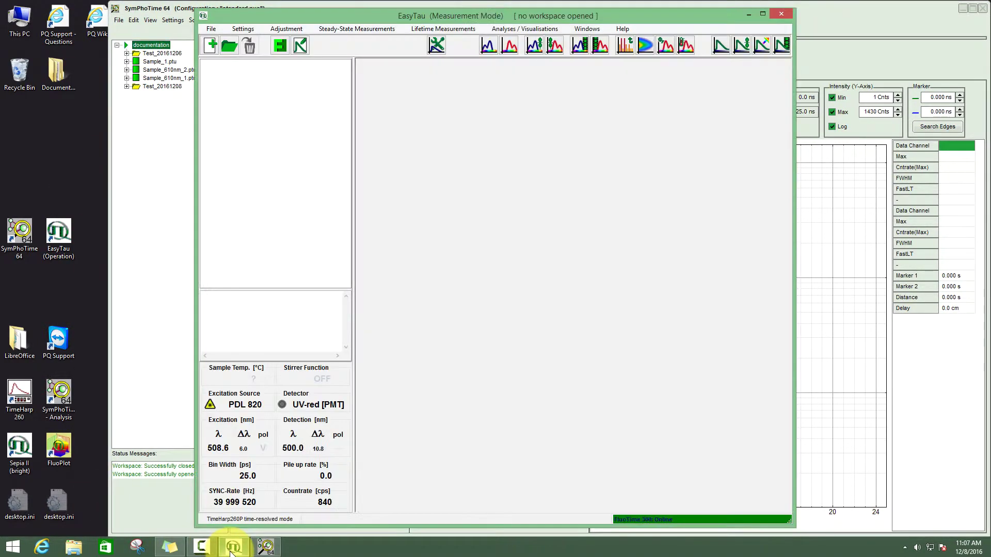
pyautogui.moveTo(427, 18); pyautogui.dragTo(239, 22)
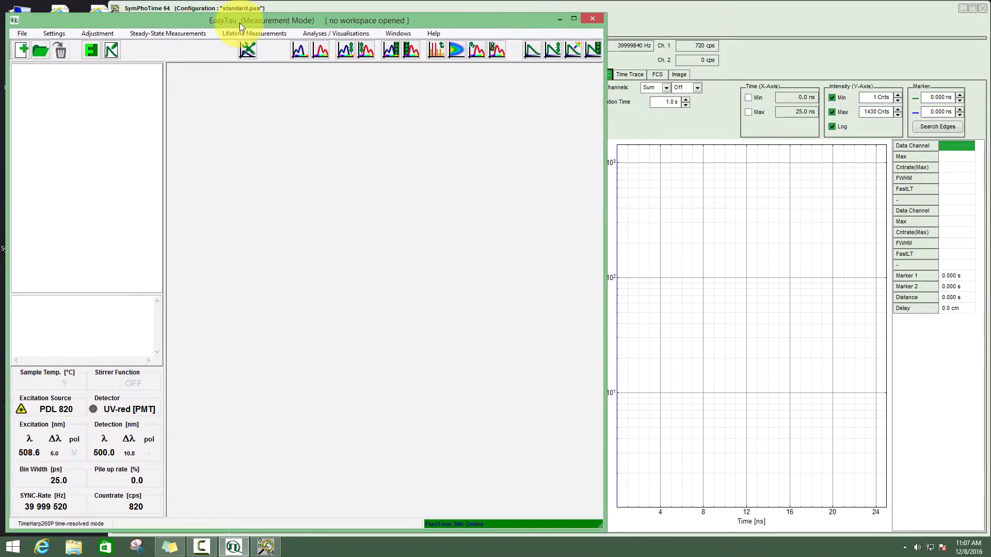
pyautogui.click(248, 49)
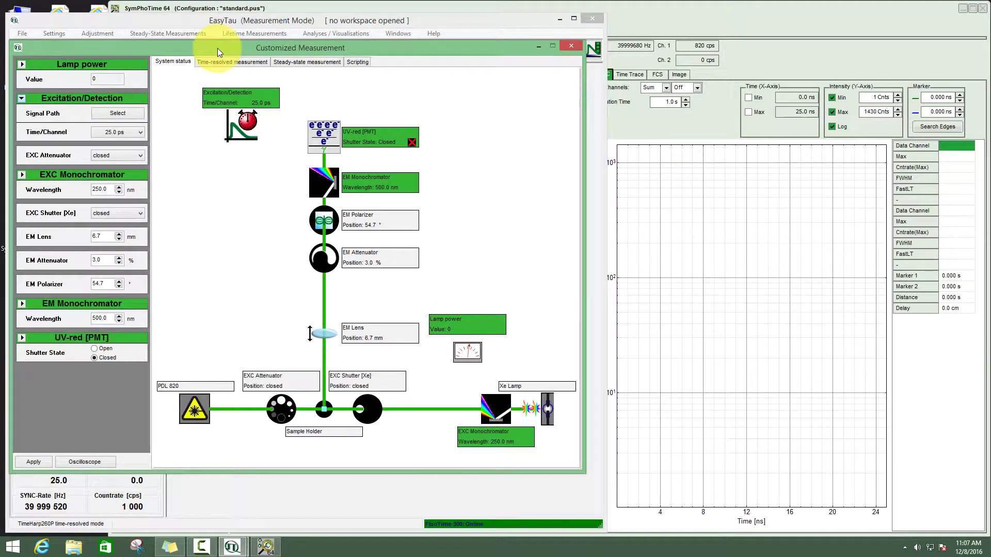
# Enable the PDL 820 laser (40.0 MHz, intensity 5.0) in the Signal Path settings
pyautogui.click(101, 113)
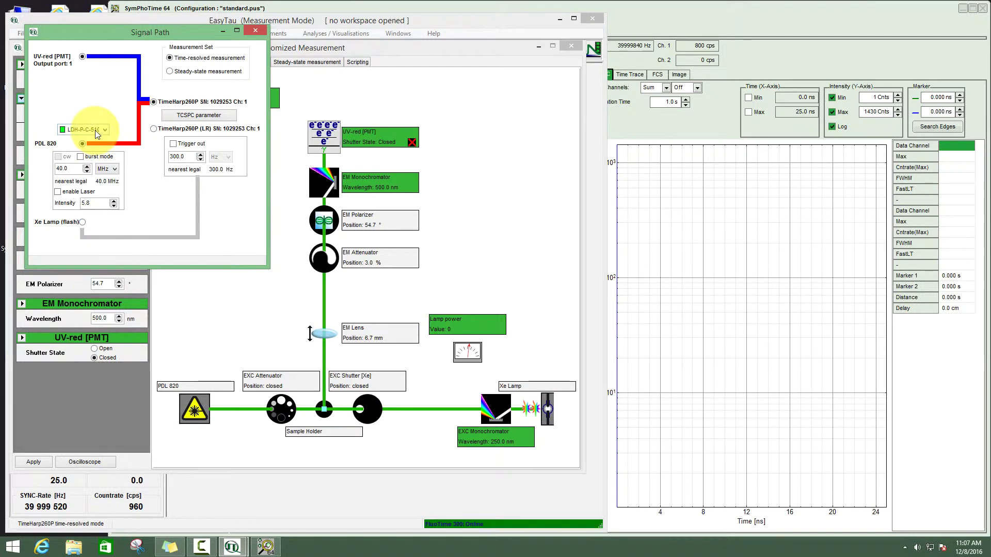
pyautogui.click(58, 192)
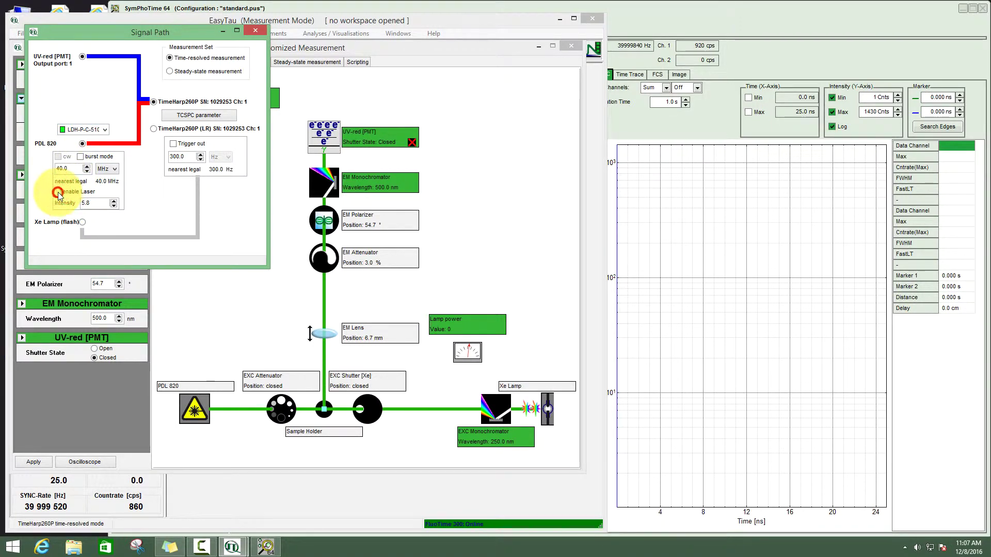
pyautogui.click(257, 31)
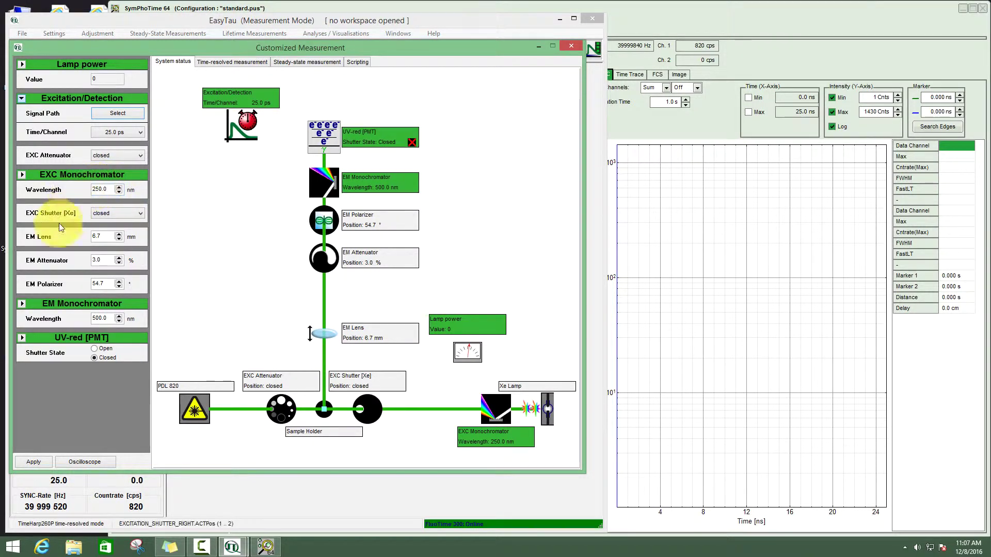
# Set the EM Attenuator to 100.0 %
pyautogui.click(103, 262)
pyautogui.doubleClick(103, 260)
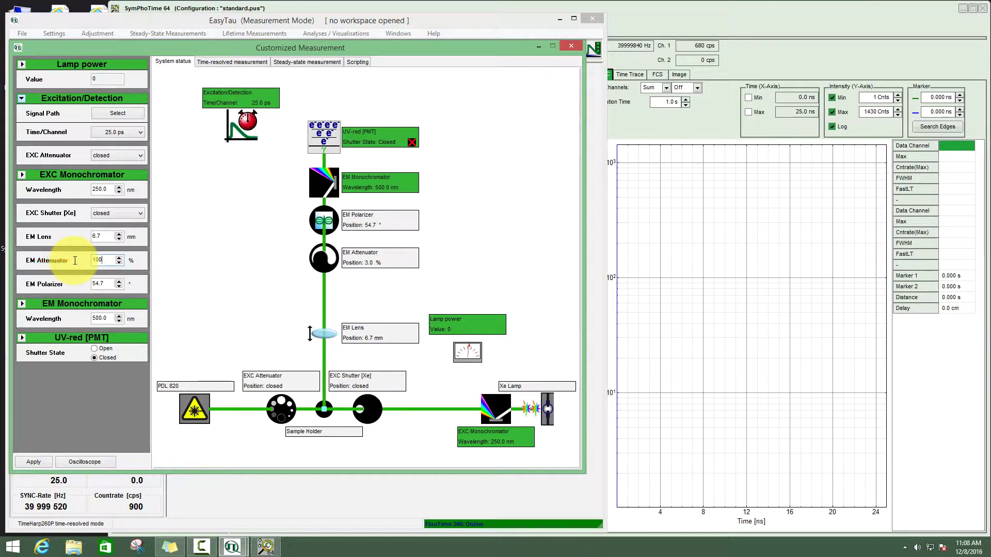
pyautogui.click(101, 283)
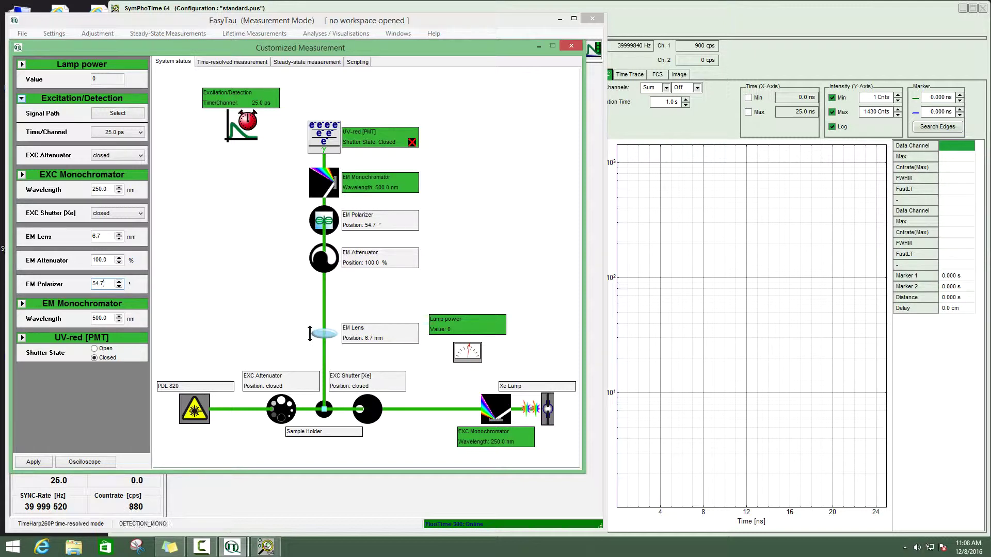
# Set the EM Monochromator to 550.0 nm and open the UV-red PMT shutter
pyautogui.click(22, 304)
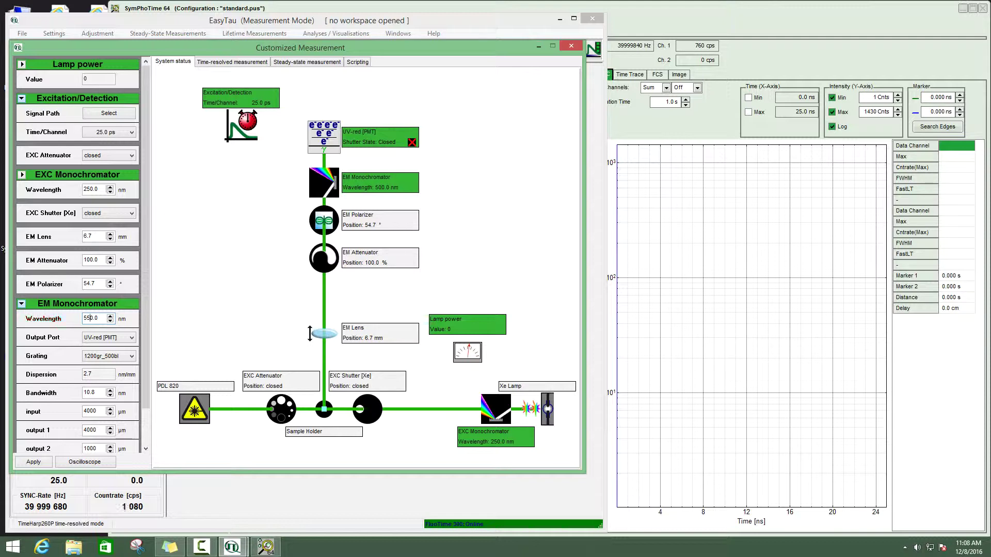
pyautogui.click(91, 392)
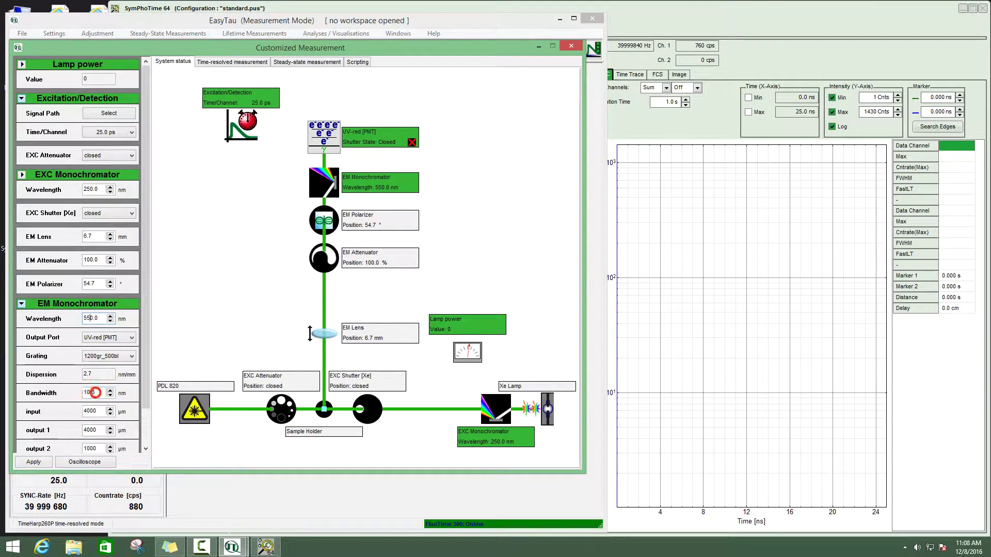
pyautogui.doubleClick(90, 393)
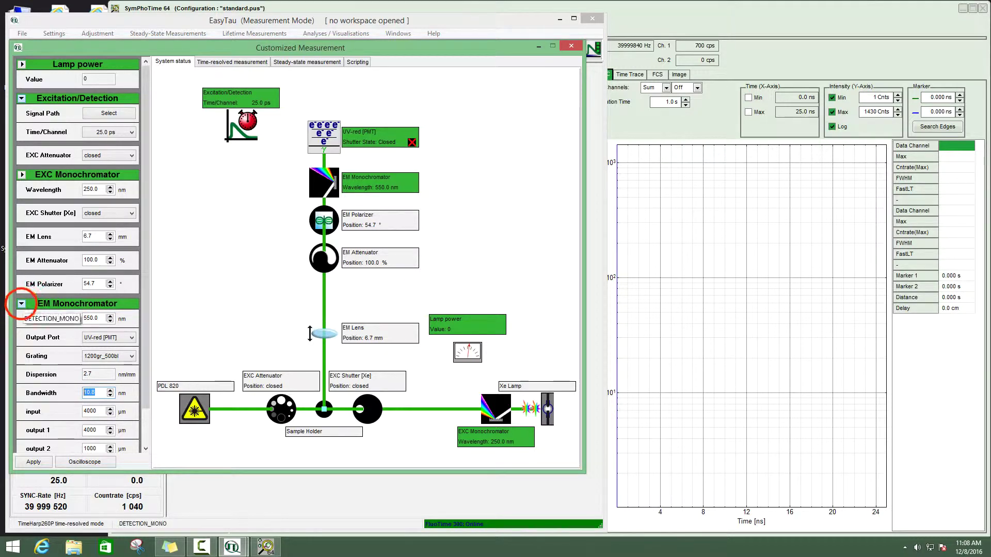
pyautogui.click(21, 304)
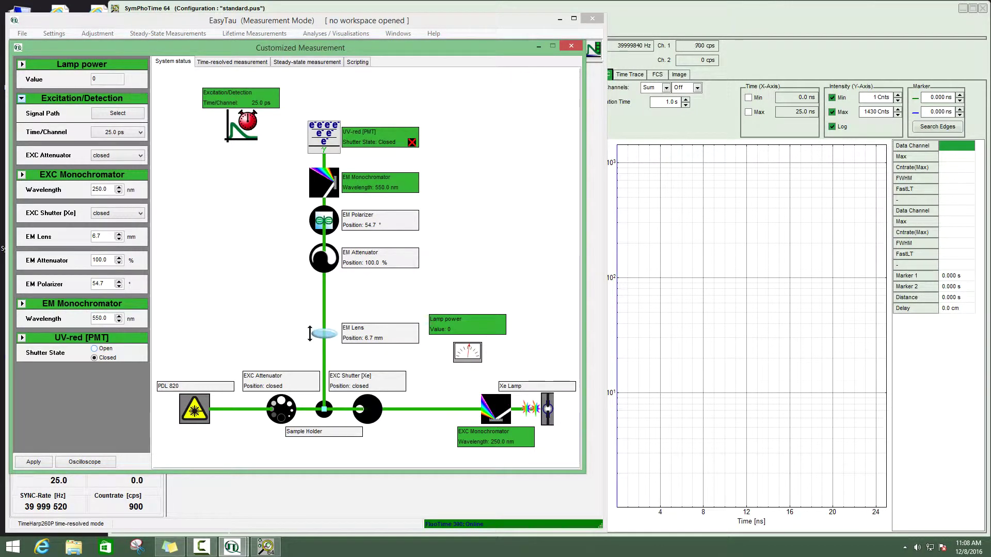
pyautogui.click(94, 348)
# Scan a 128 px fast image over the full 5.838 mm range at 1.0 ms dwell
pyautogui.click(629, 116)
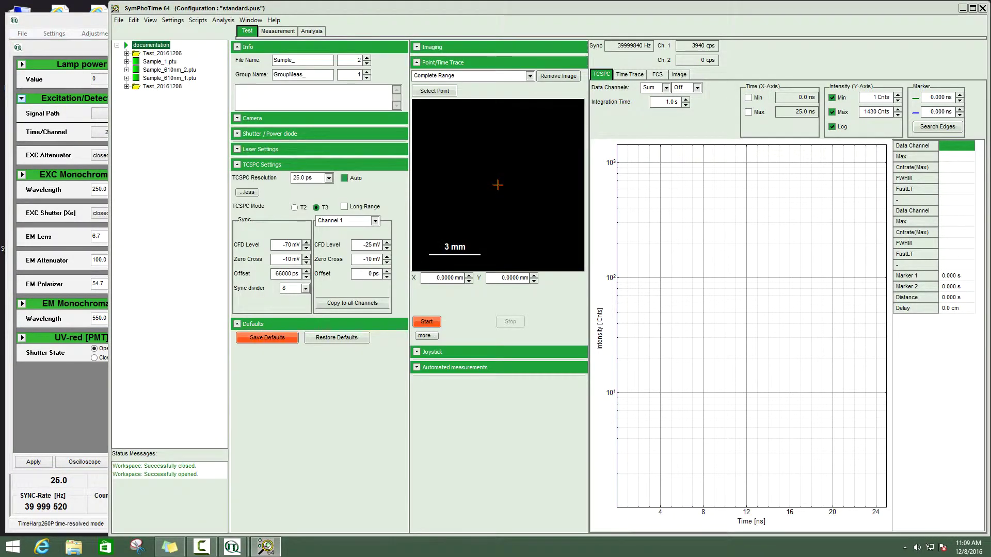
pyautogui.click(432, 47)
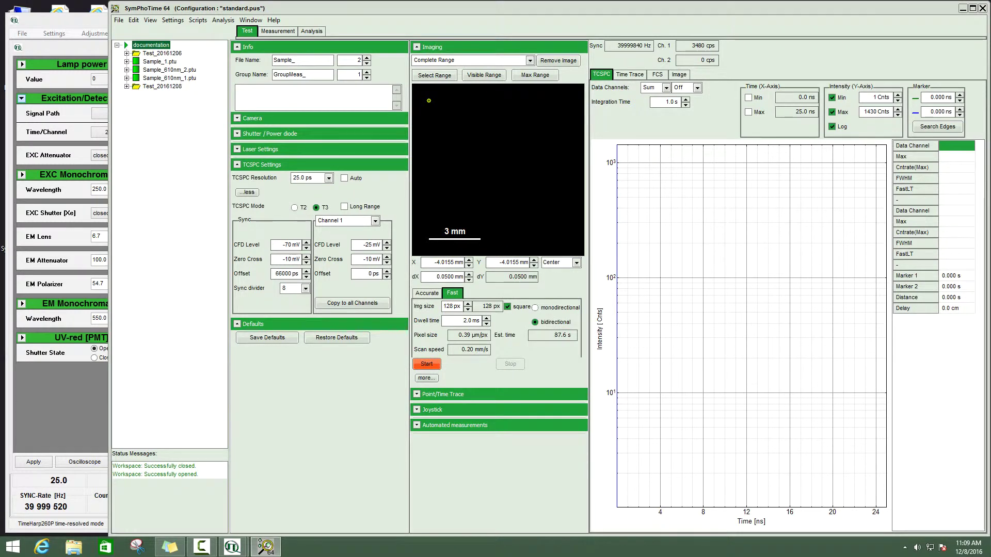
pyautogui.click(455, 321)
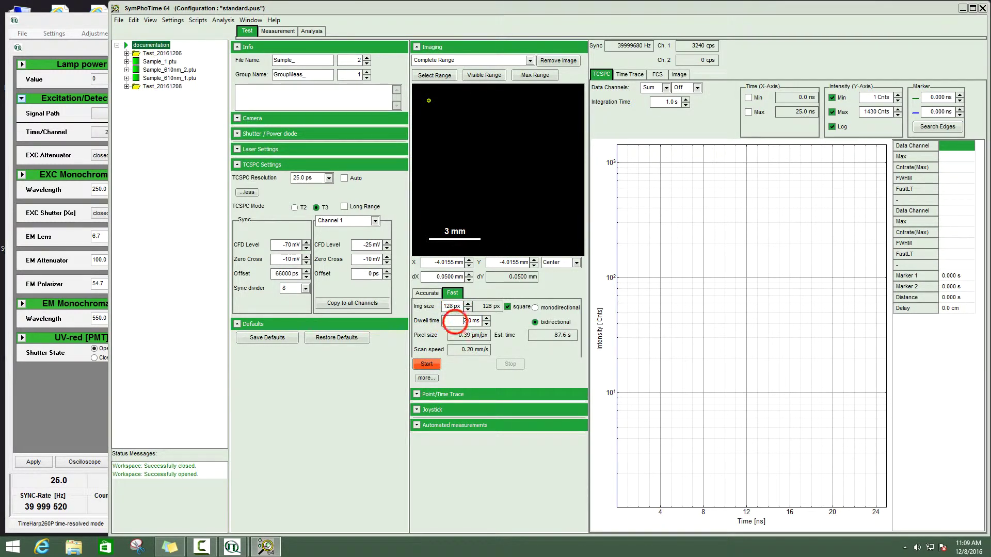
pyautogui.write('1')
pyautogui.click(536, 76)
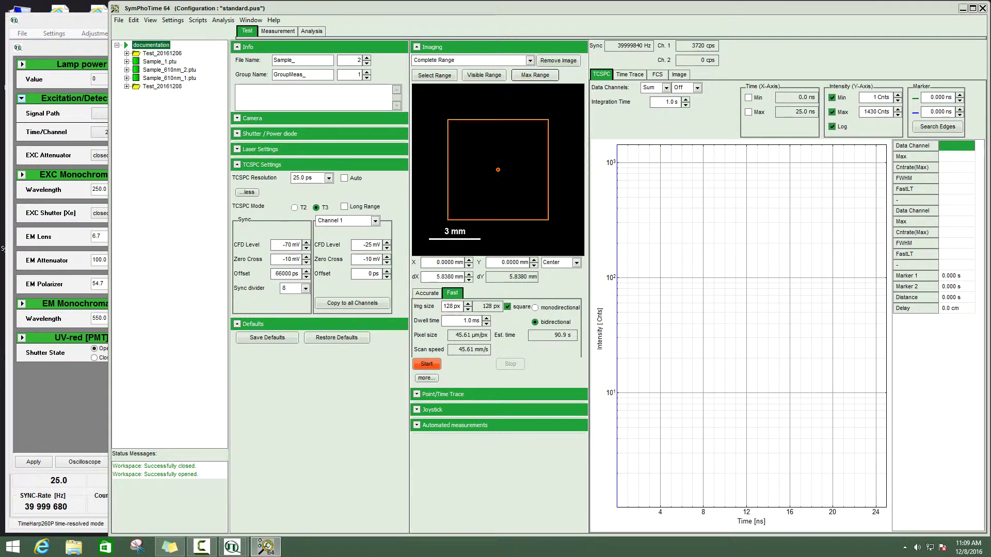
pyautogui.click(418, 363)
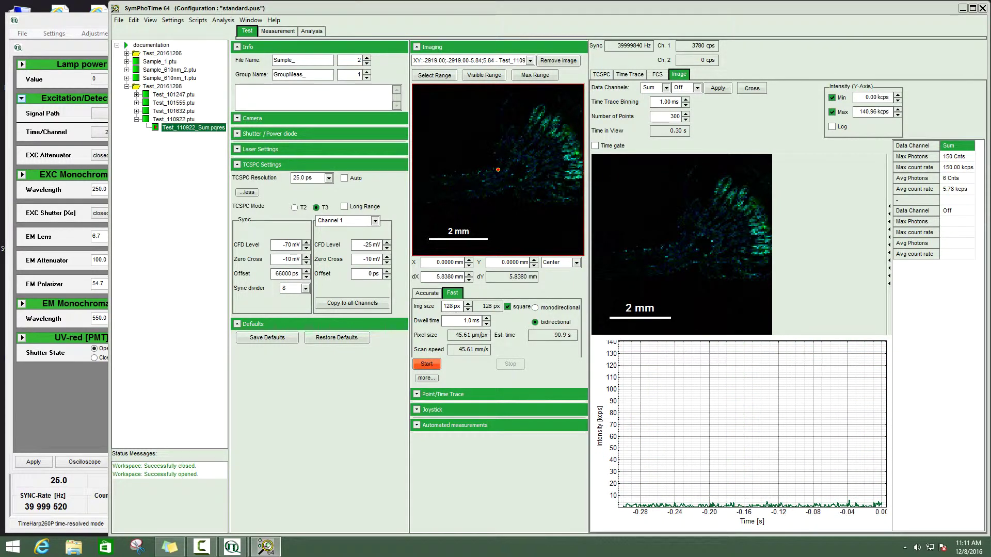
# Draw a 3.7856 mm scan region over the bright pollen area
pyautogui.click(429, 76)
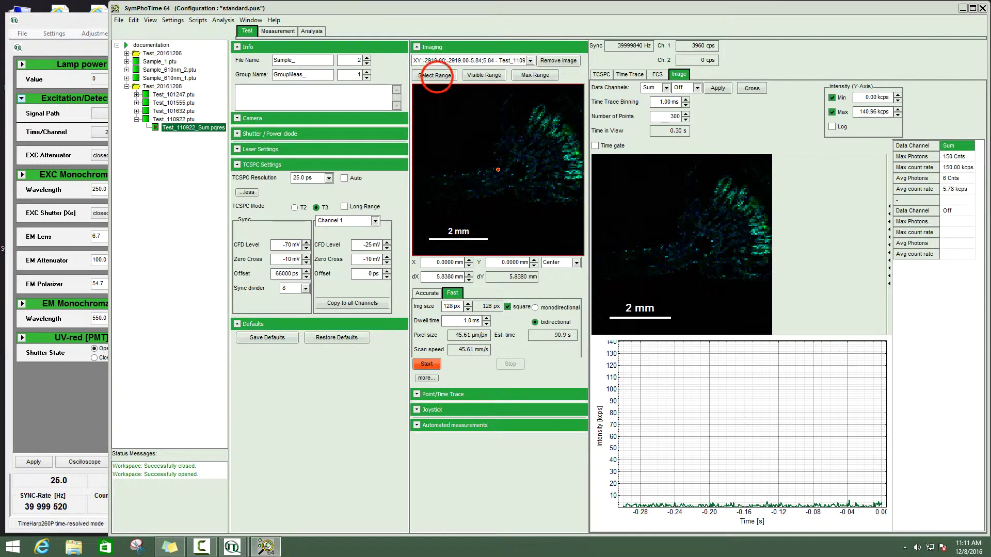
pyautogui.moveTo(473, 86); pyautogui.dragTo(584, 197)
pyautogui.click(527, 140)
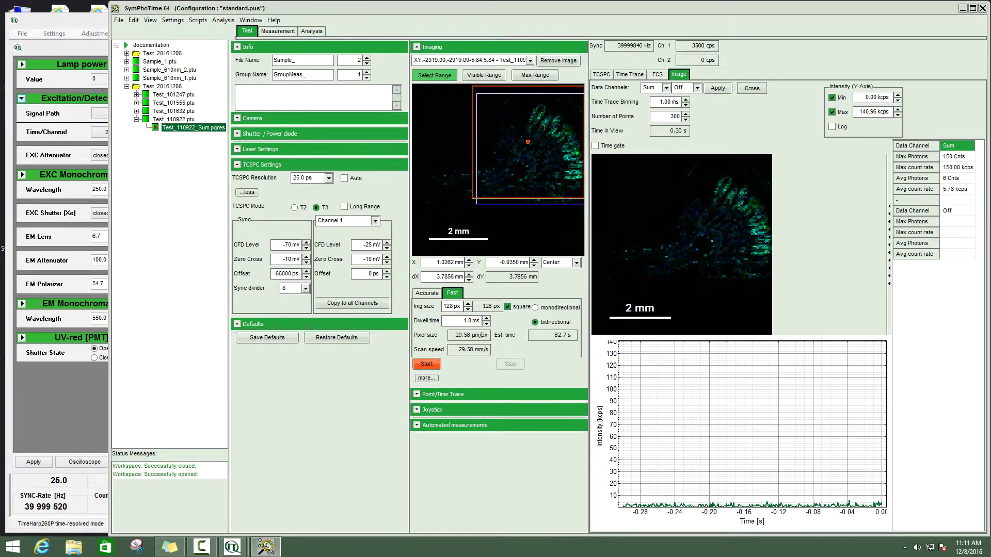
pyautogui.moveTo(532, 148); pyautogui.dragTo(531, 153)
# Switch to the Accurate 256 px scan mode with 2.0 ms dwell time
pyautogui.click(427, 293)
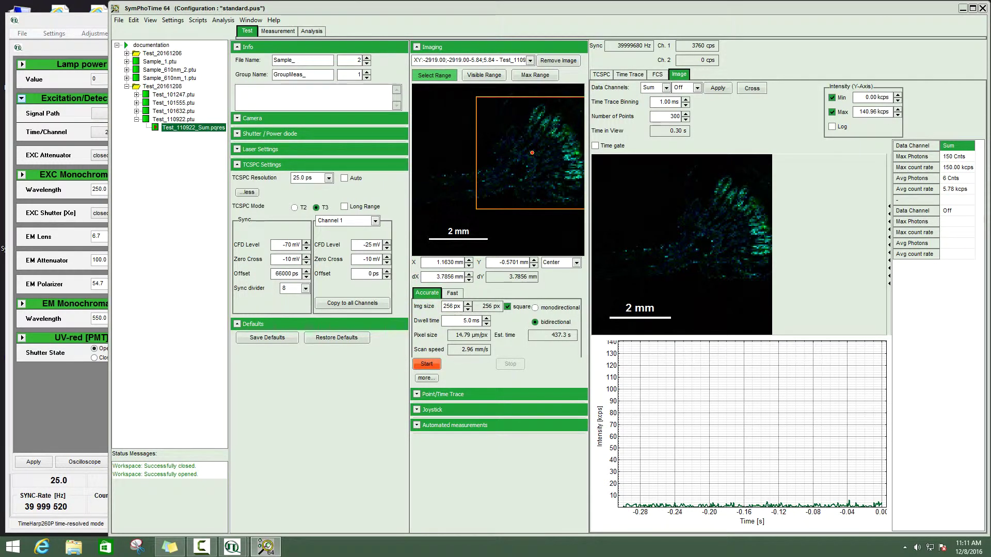
pyautogui.doubleClick(455, 321)
pyautogui.click(462, 321)
pyautogui.click(464, 321)
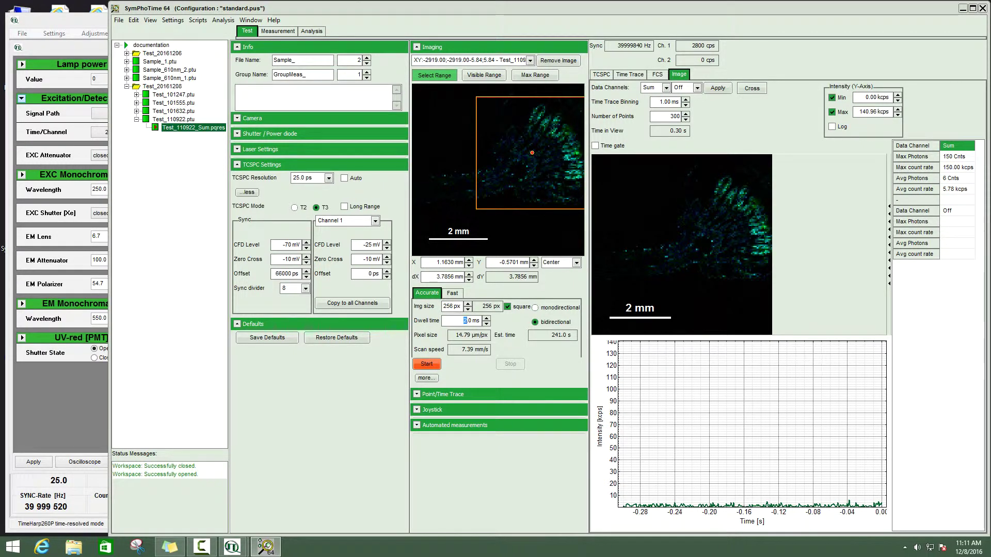
pyautogui.click(278, 31)
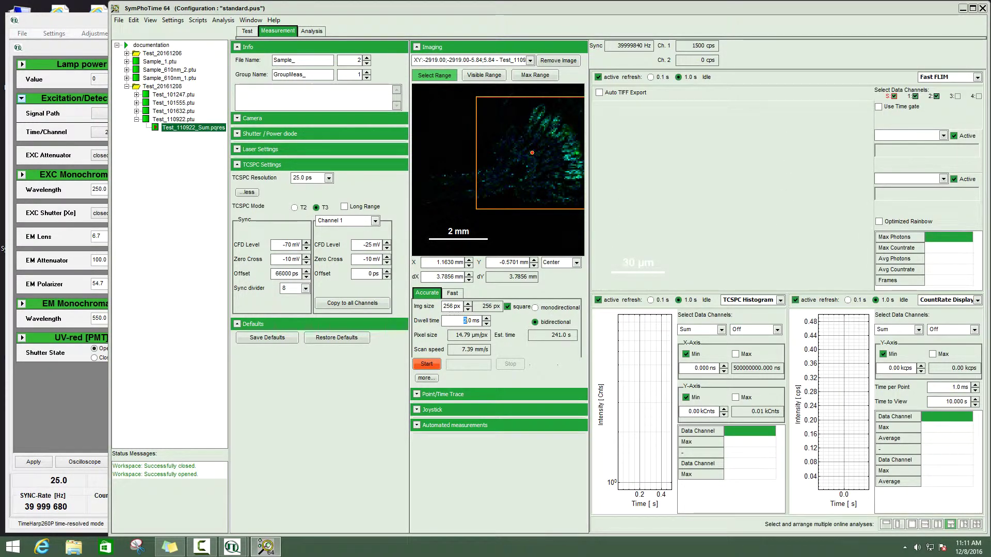
# Name the file DaisyPollen_ and add the comment 'Exc. 510nm, 40MHz, Det. 550nm'
pyautogui.doubleClick(283, 60)
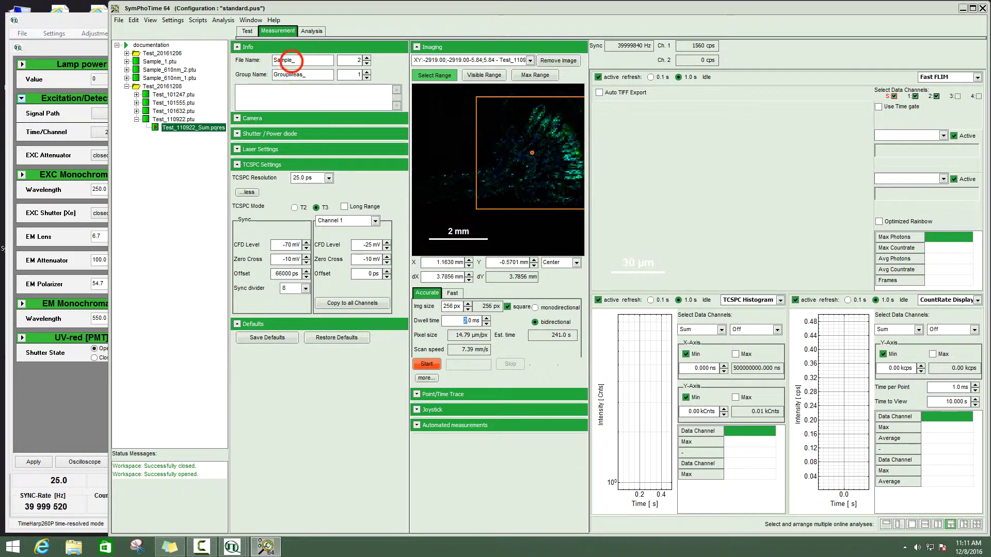
pyautogui.write('DaisyPollen')
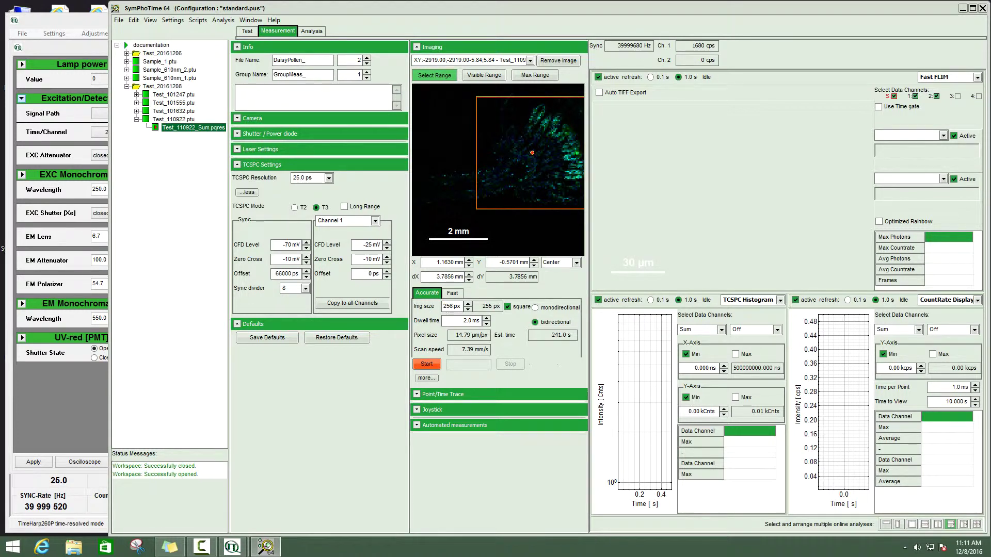
pyautogui.click(277, 90)
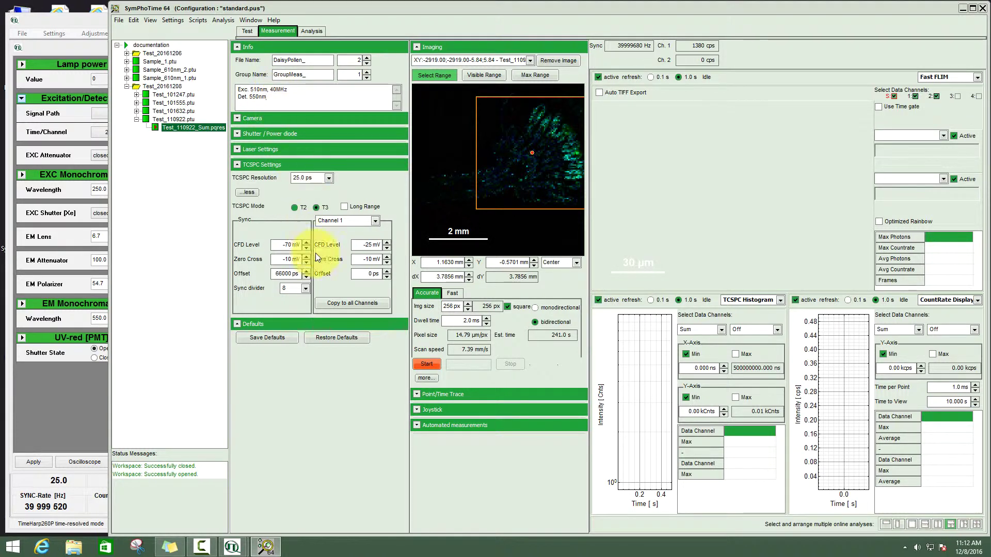
# Start the accurate FLIM scan and cap the intensity colour scale at 154
pyautogui.click(426, 363)
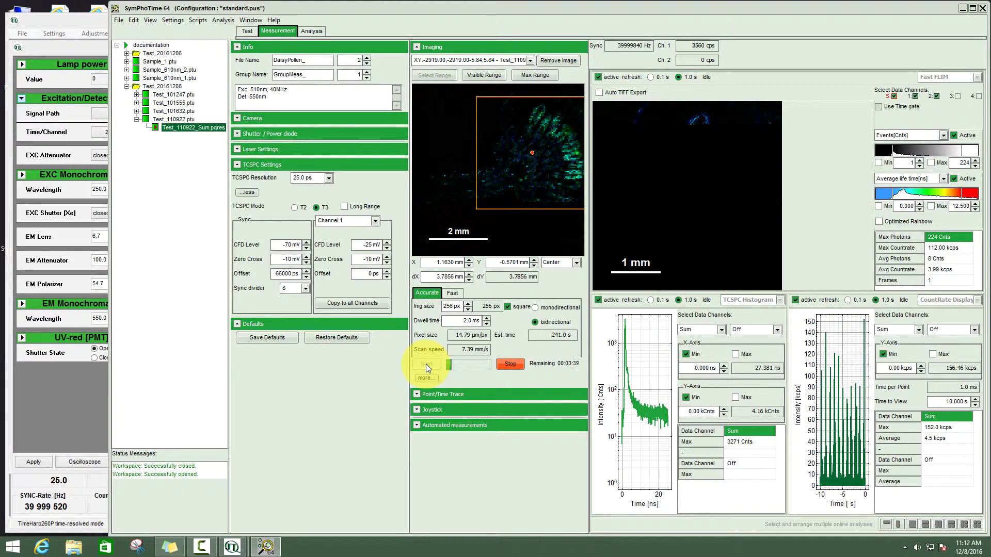
pyautogui.click(965, 153)
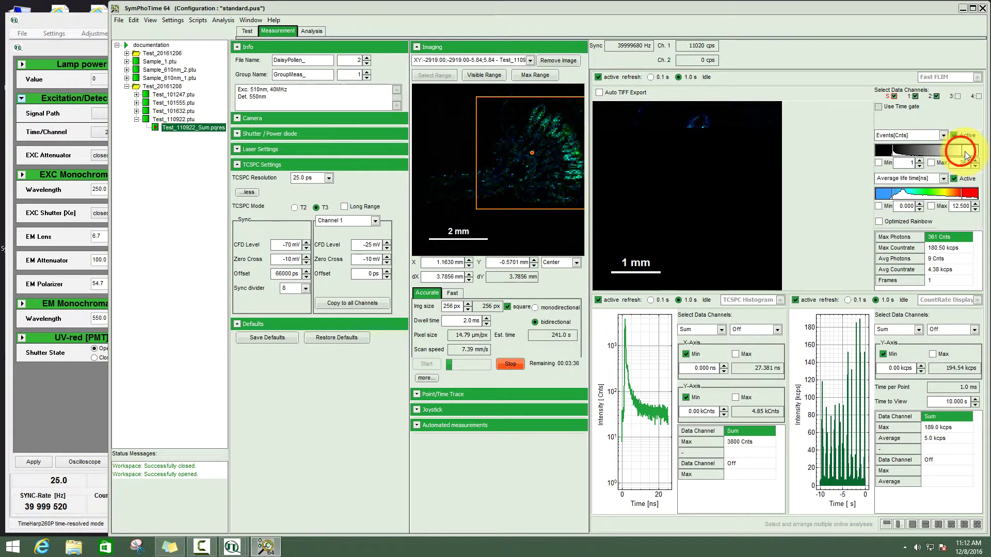
pyautogui.click(961, 194)
# Lower the lifetime colour scale maximum to 3.003 ns and enlarge the image pane
pyautogui.moveTo(961, 194); pyautogui.dragTo(909, 199)
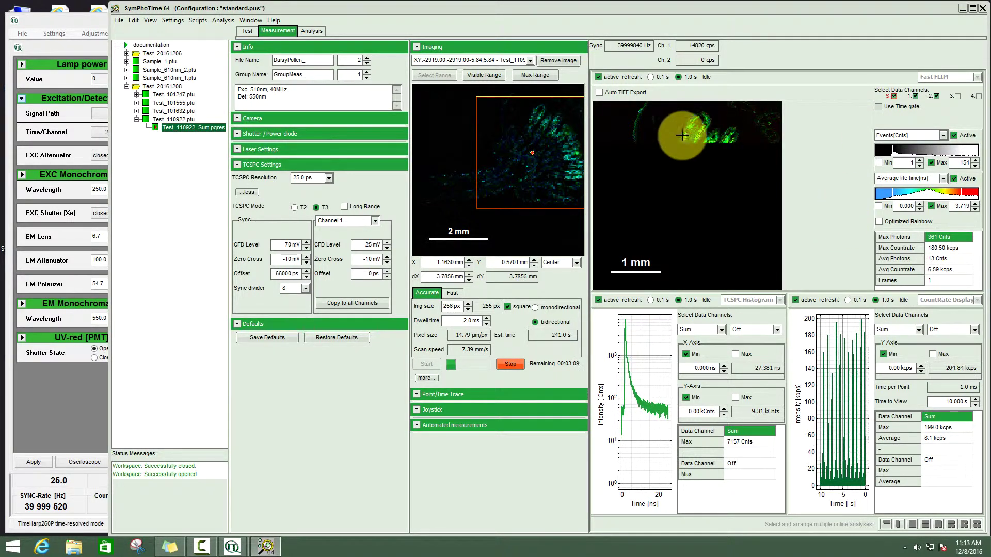
pyautogui.moveTo(958, 192); pyautogui.dragTo(947, 193)
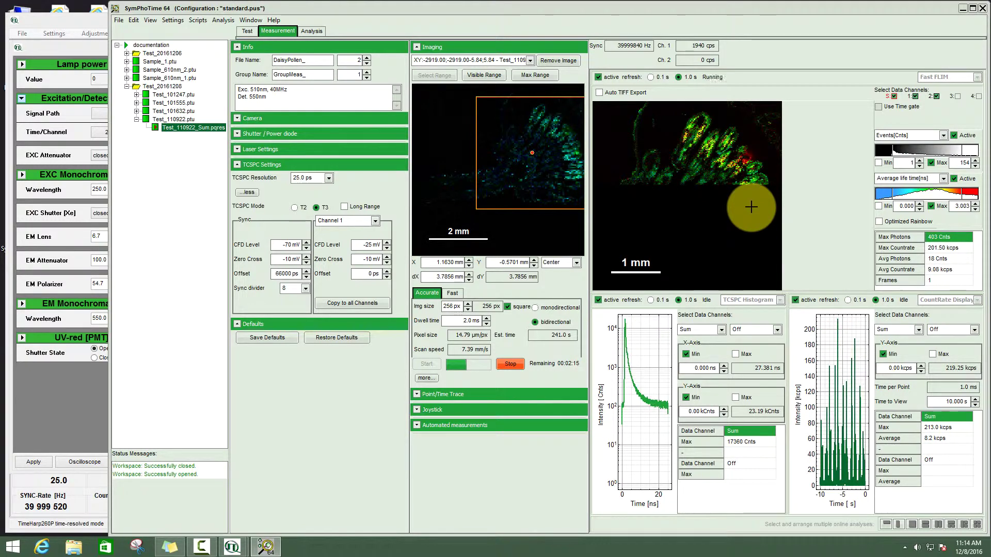
pyautogui.moveTo(228, 369); pyautogui.dragTo(144, 364)
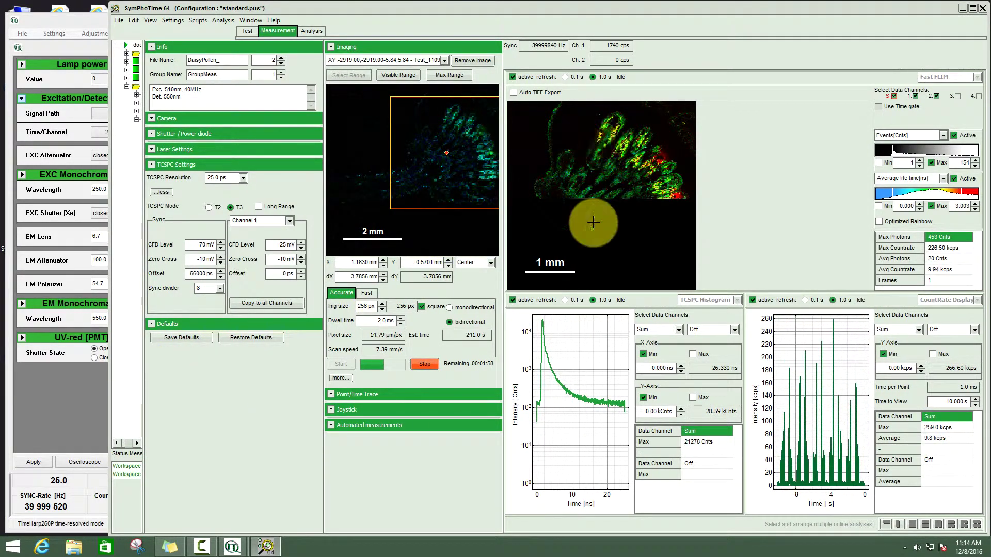
# Let the 256 × 256 px pollen FLIM scan run until the lifetime image is complete
pyautogui.click(522, 402)
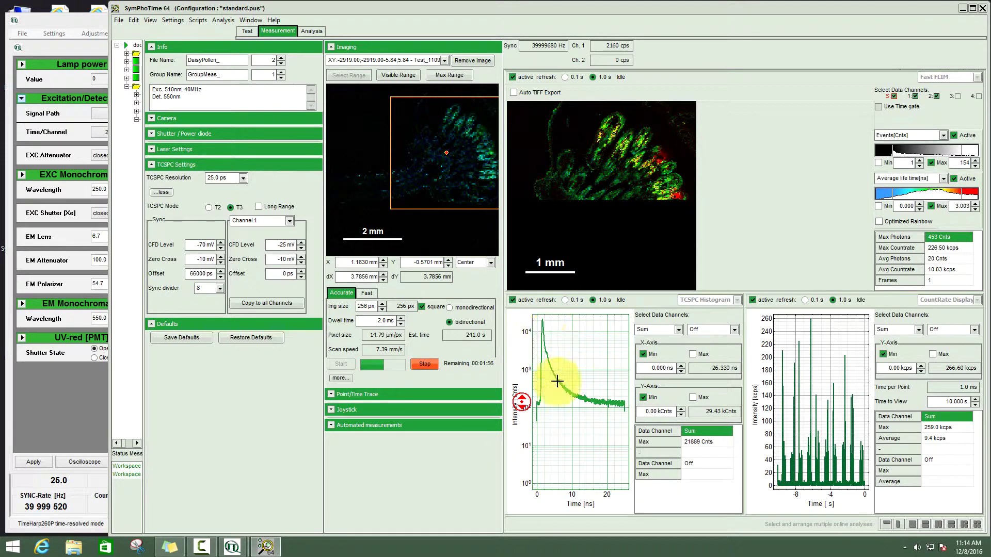
pyautogui.click(761, 402)
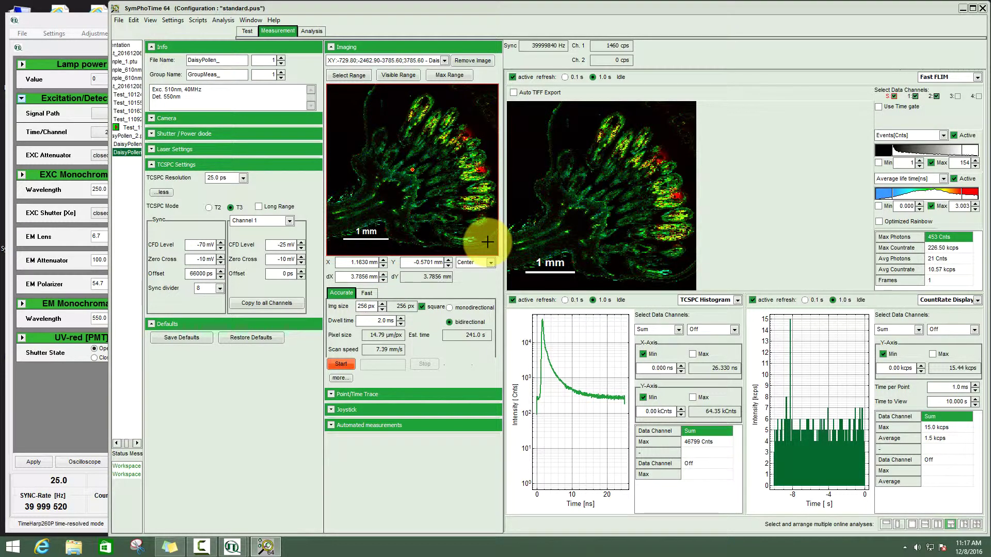
pyautogui.click(174, 25)
pyautogui.click(174, 20)
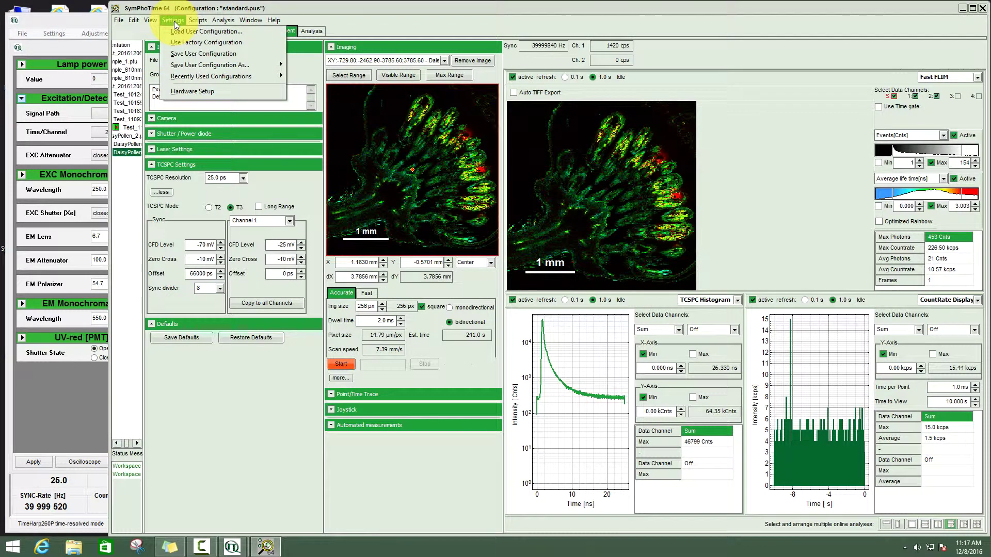
pyautogui.click(185, 93)
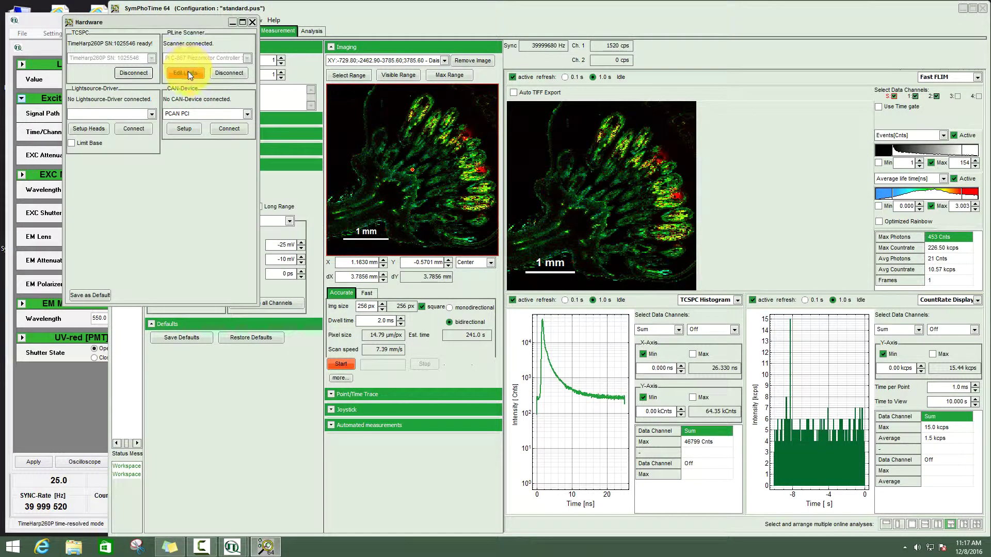
pyautogui.click(188, 71)
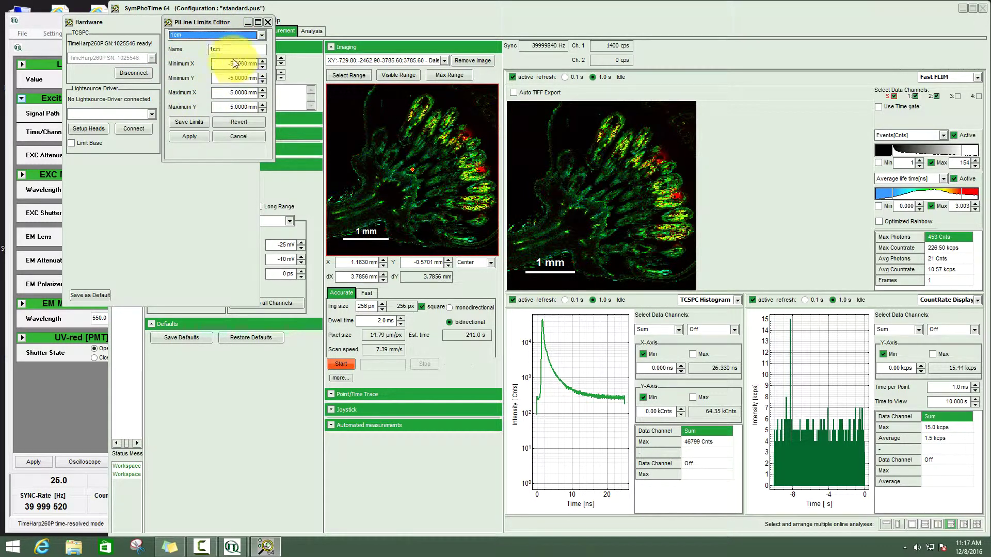
pyautogui.click(221, 35)
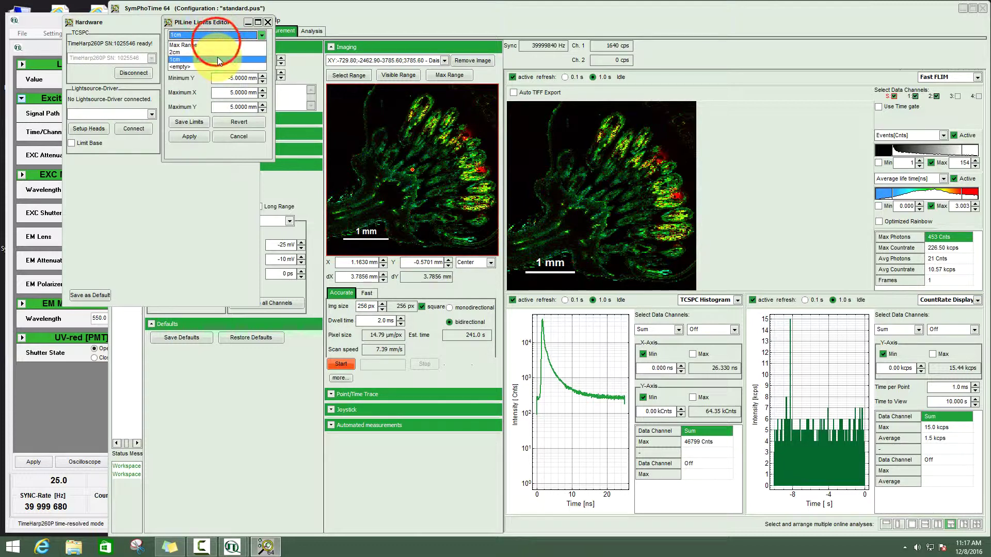
pyautogui.click(217, 45)
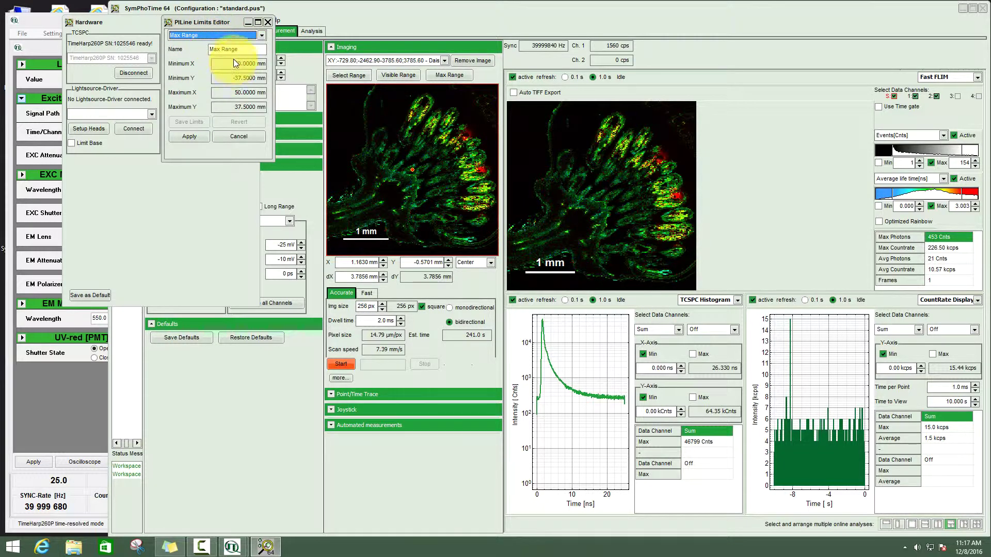
pyautogui.click(233, 33)
pyautogui.click(224, 32)
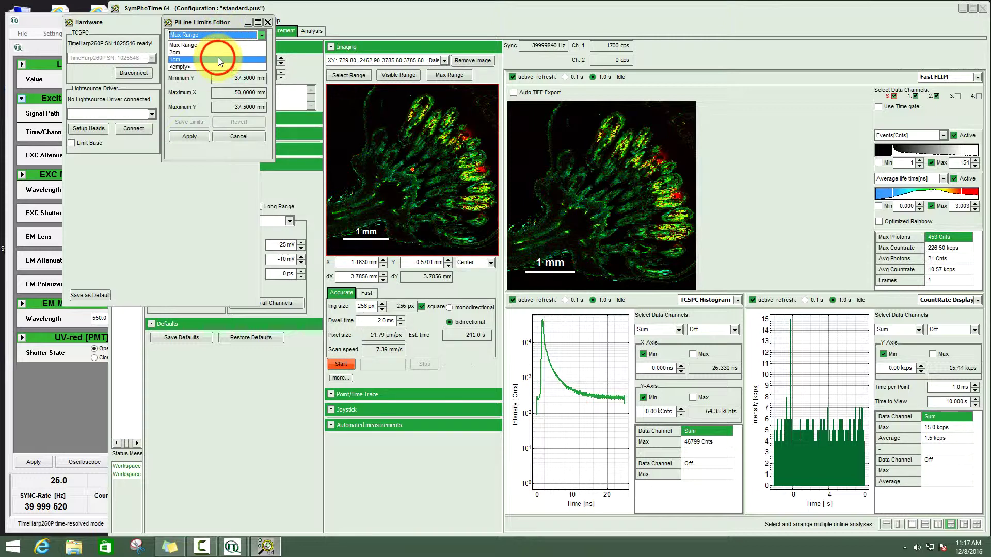
pyautogui.click(218, 58)
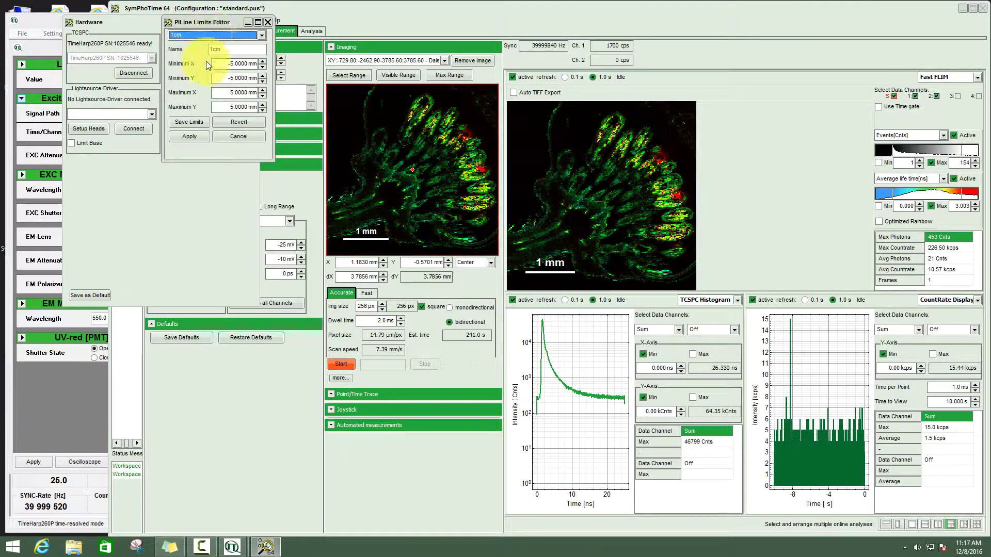
pyautogui.click(267, 21)
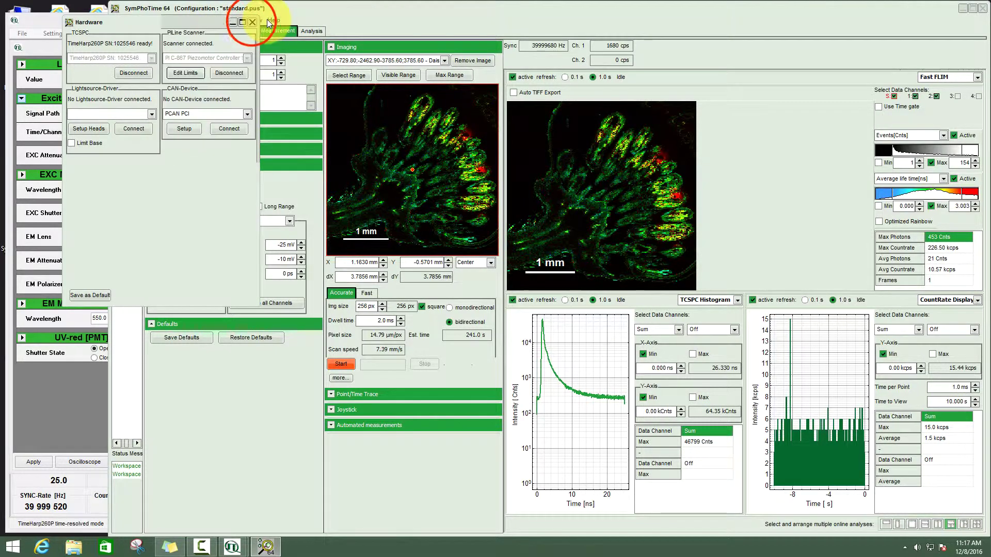
pyautogui.click(253, 22)
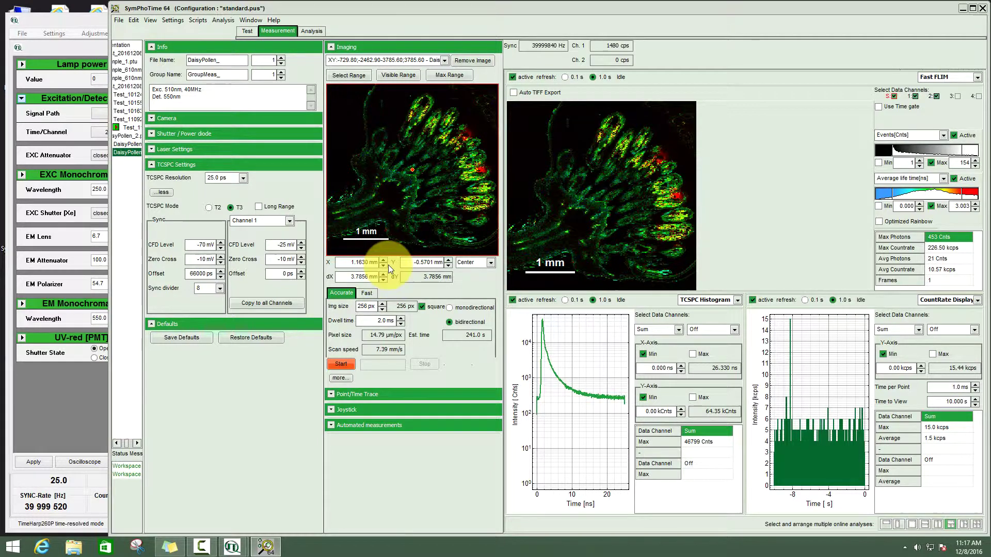
# In EasyTau, check the 550.0 nm emission wavelength, then return to the SymPhoTime pollen image
pyautogui.click(58, 367)
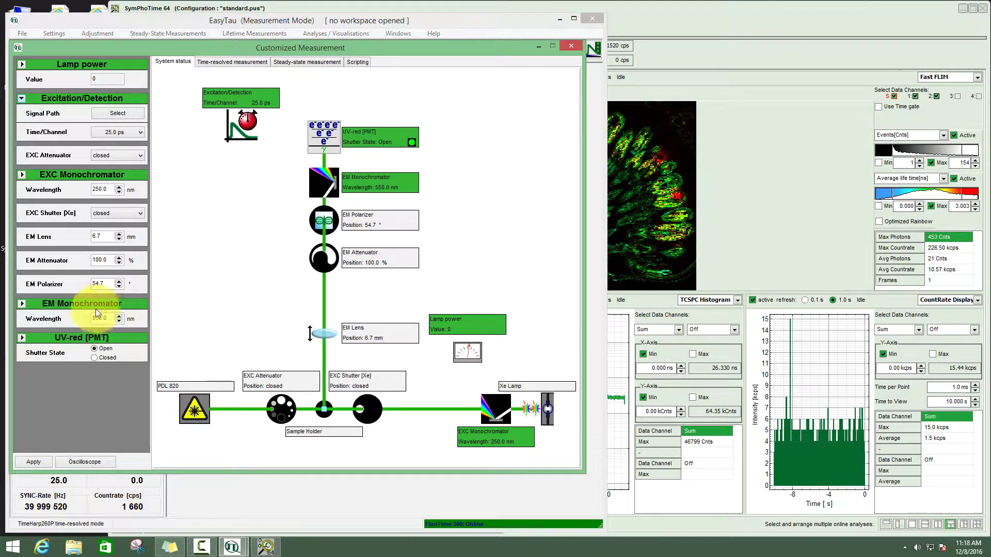
pyautogui.doubleClick(109, 319)
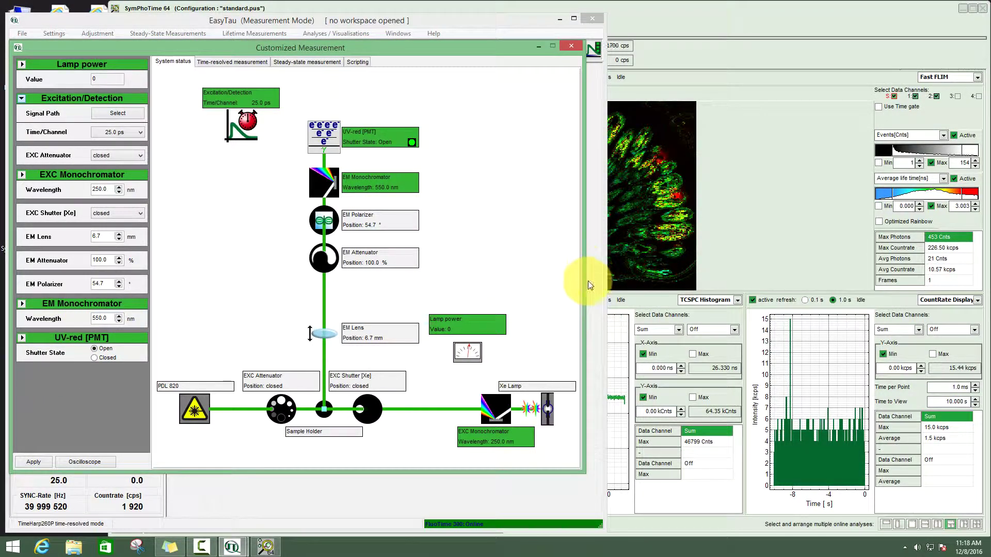
pyautogui.click(626, 277)
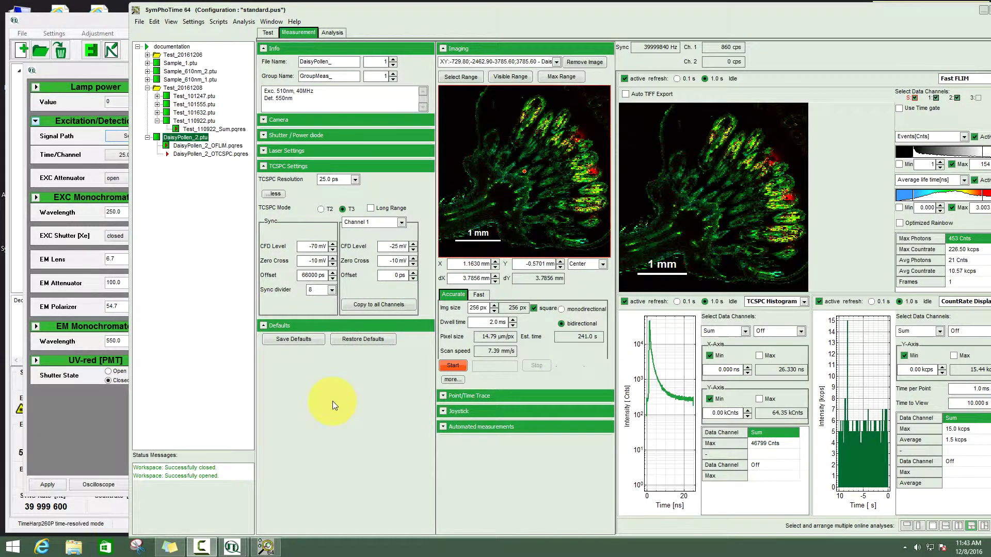
# Pick a spot on the pollen image for a point/time-trace measurement, then bring EasyTau forward
pyautogui.click(456, 396)
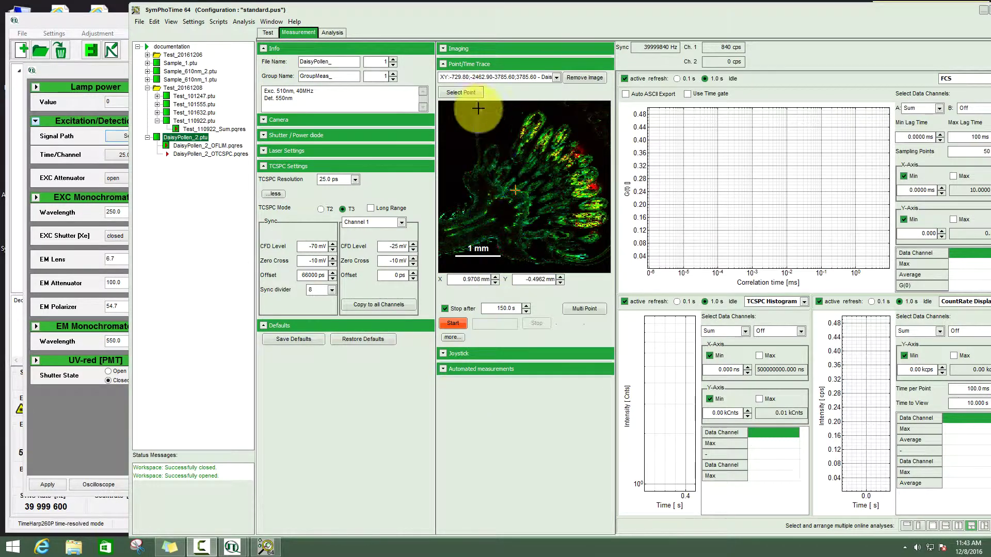
pyautogui.click(461, 93)
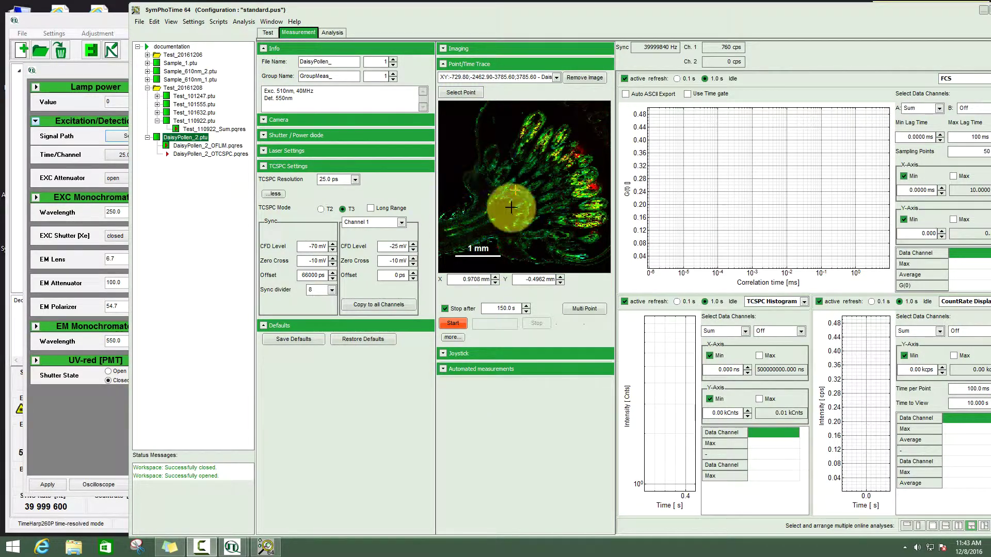
pyautogui.click(462, 93)
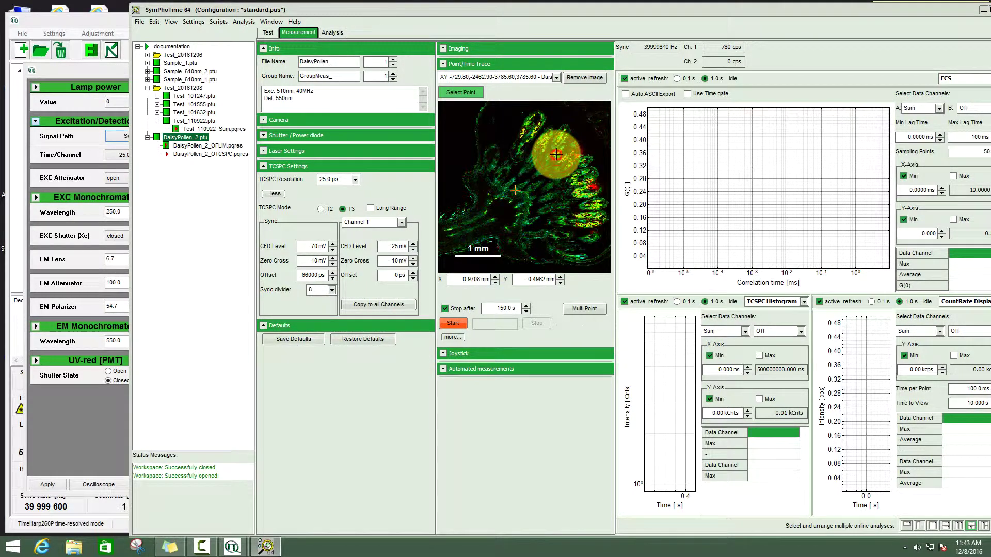
pyautogui.click(110, 430)
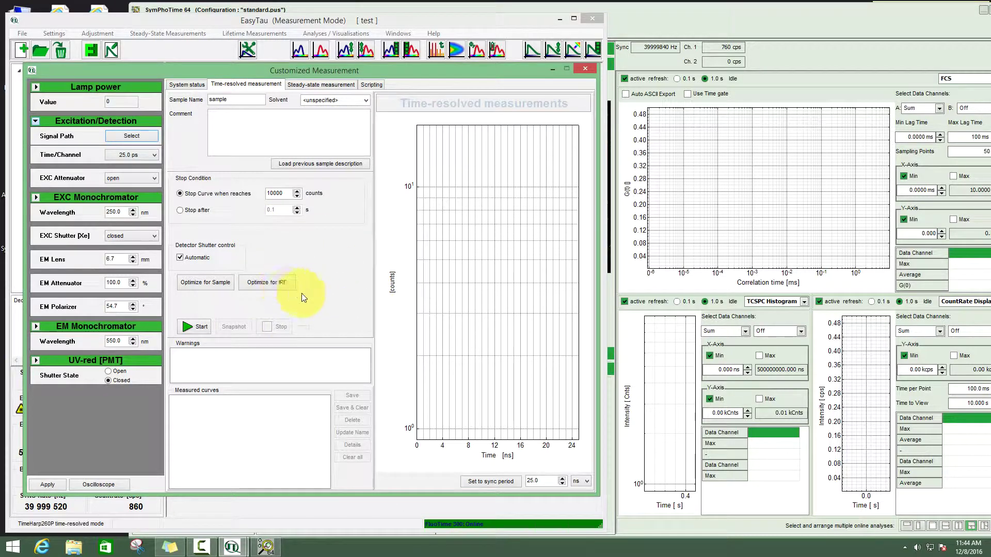
# Record a time-resolved decay of about 600,000 counts from the chosen pollen spot
pyautogui.click(194, 327)
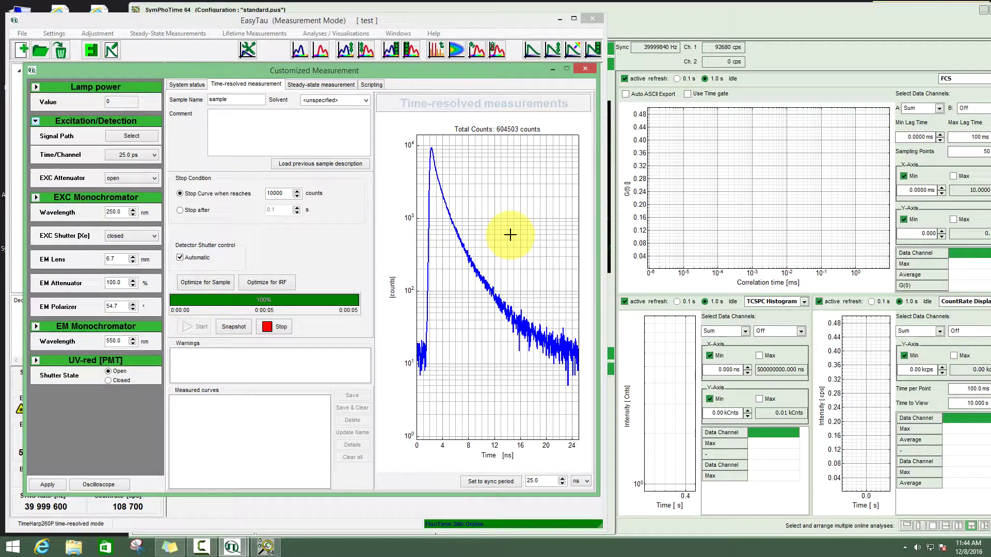
pyautogui.click(309, 85)
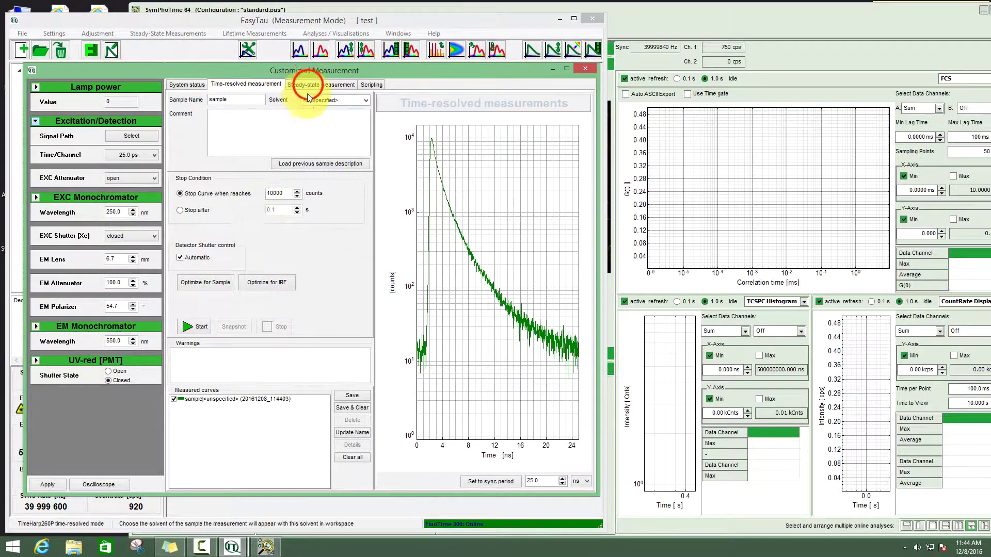
# Scan the emission spectrum from 530 to 620 nm in 2 nm steps
pyautogui.click(193, 210)
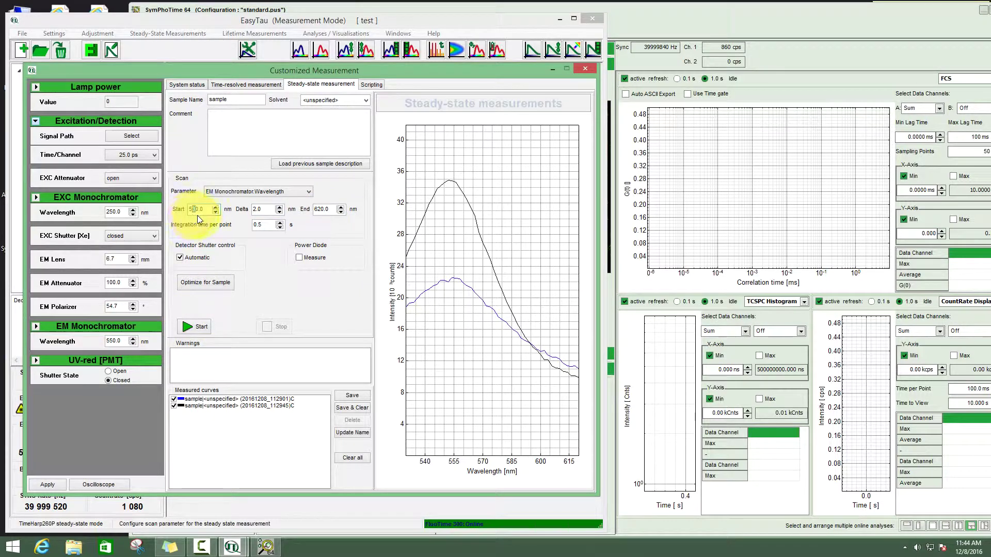
pyautogui.click(192, 329)
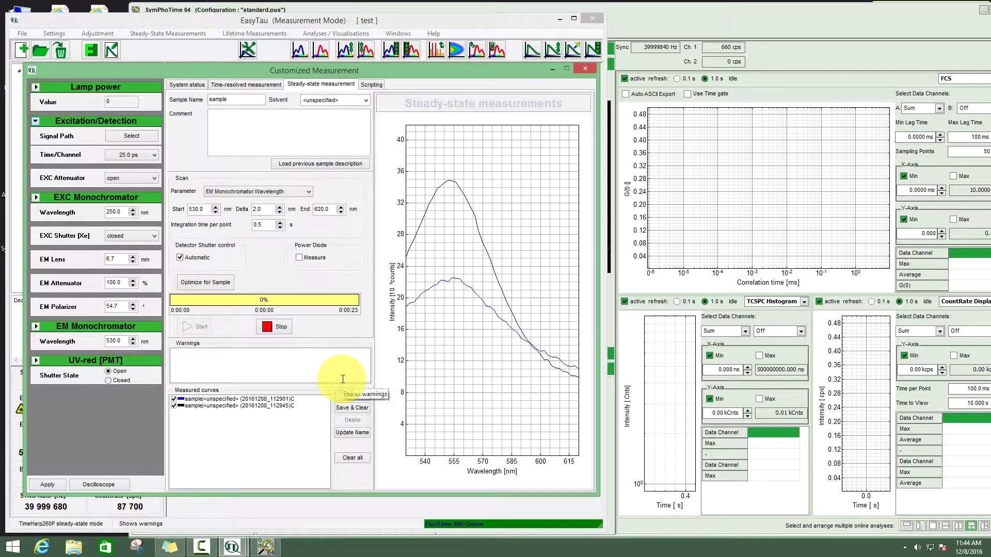